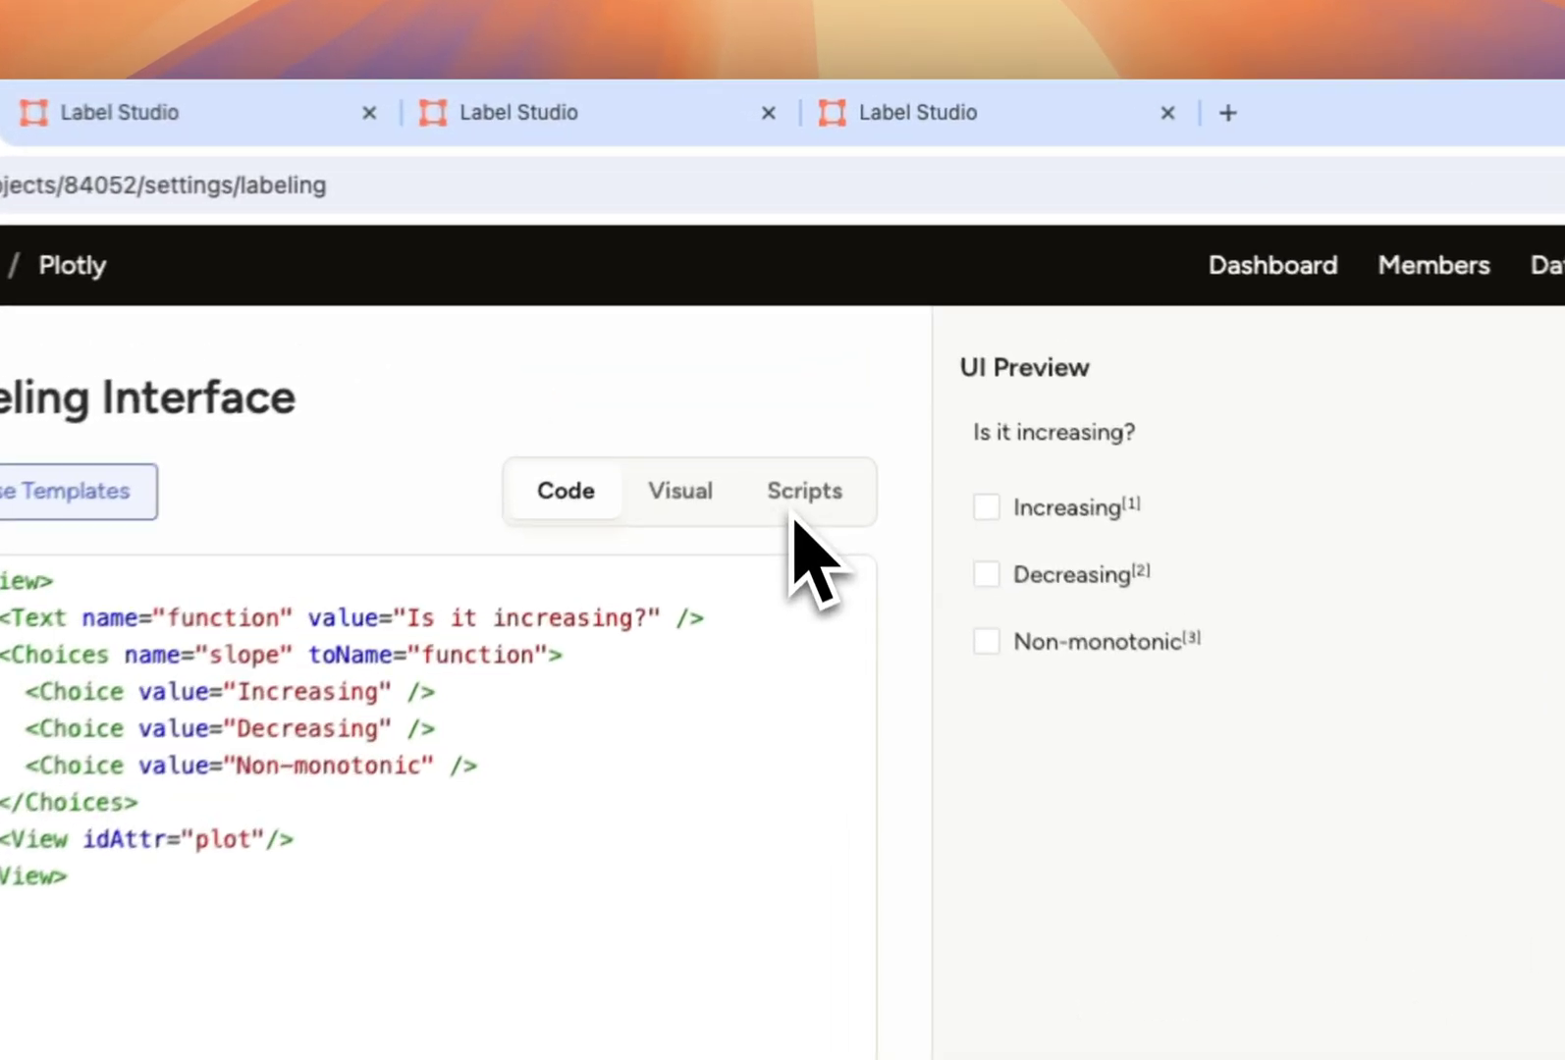
Review the project's custom script and XML config, then go to the Custom validation audio task.
left_click(794, 519)
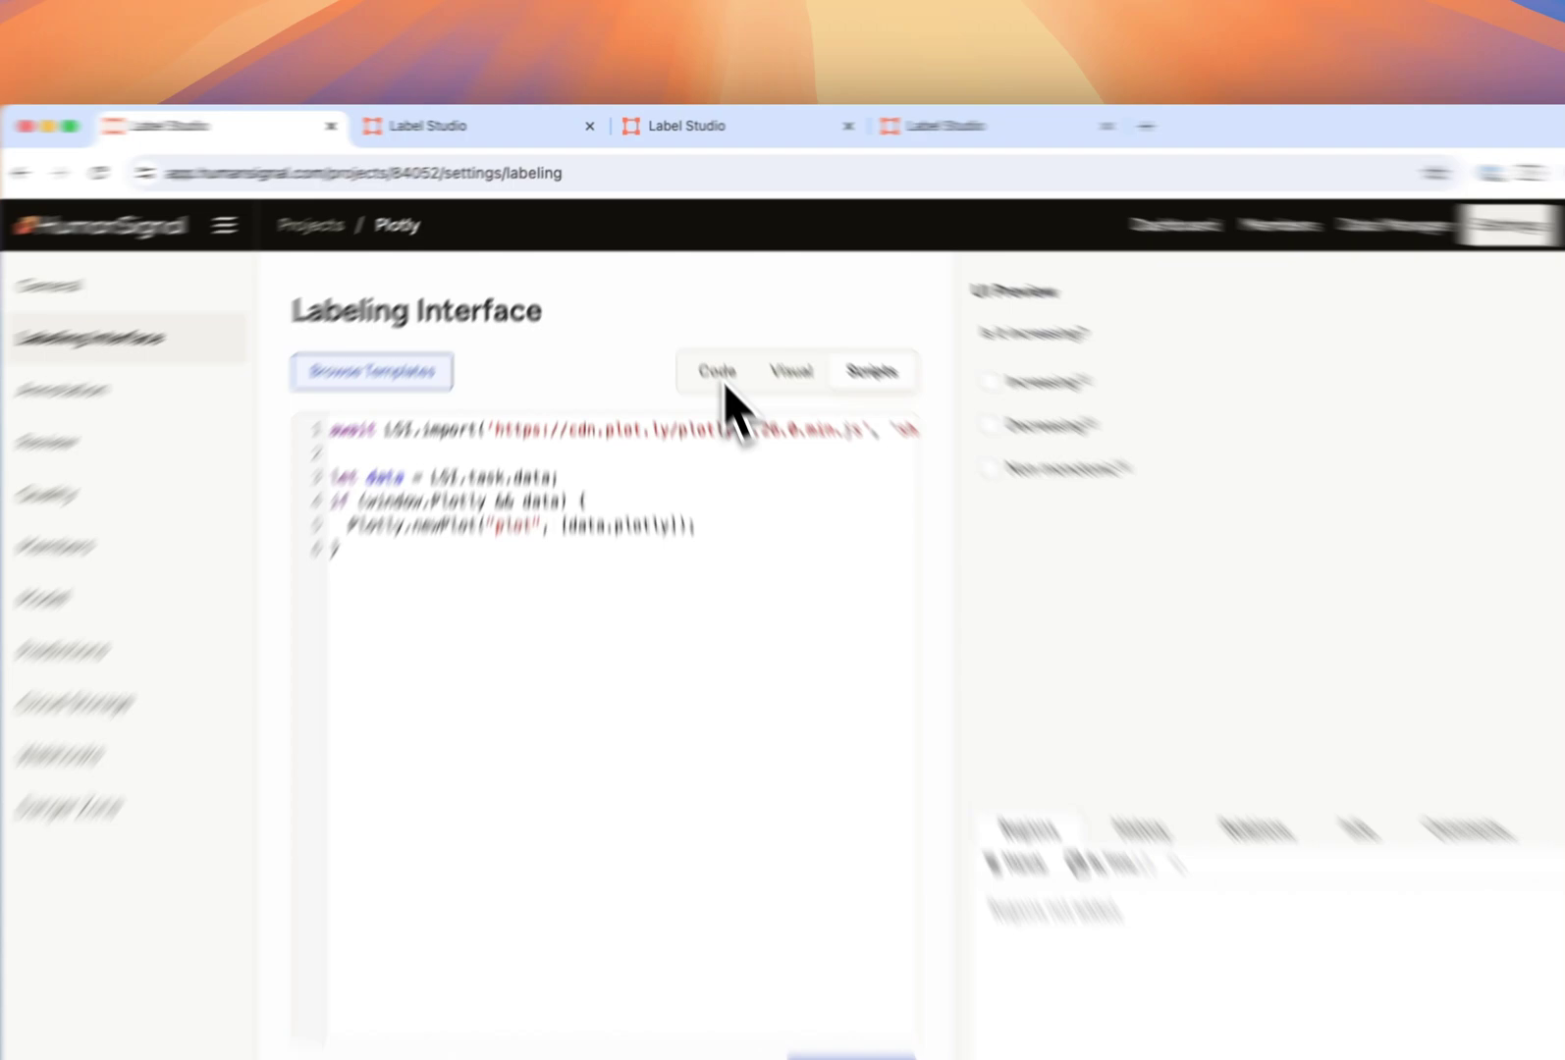
left_click(695, 331)
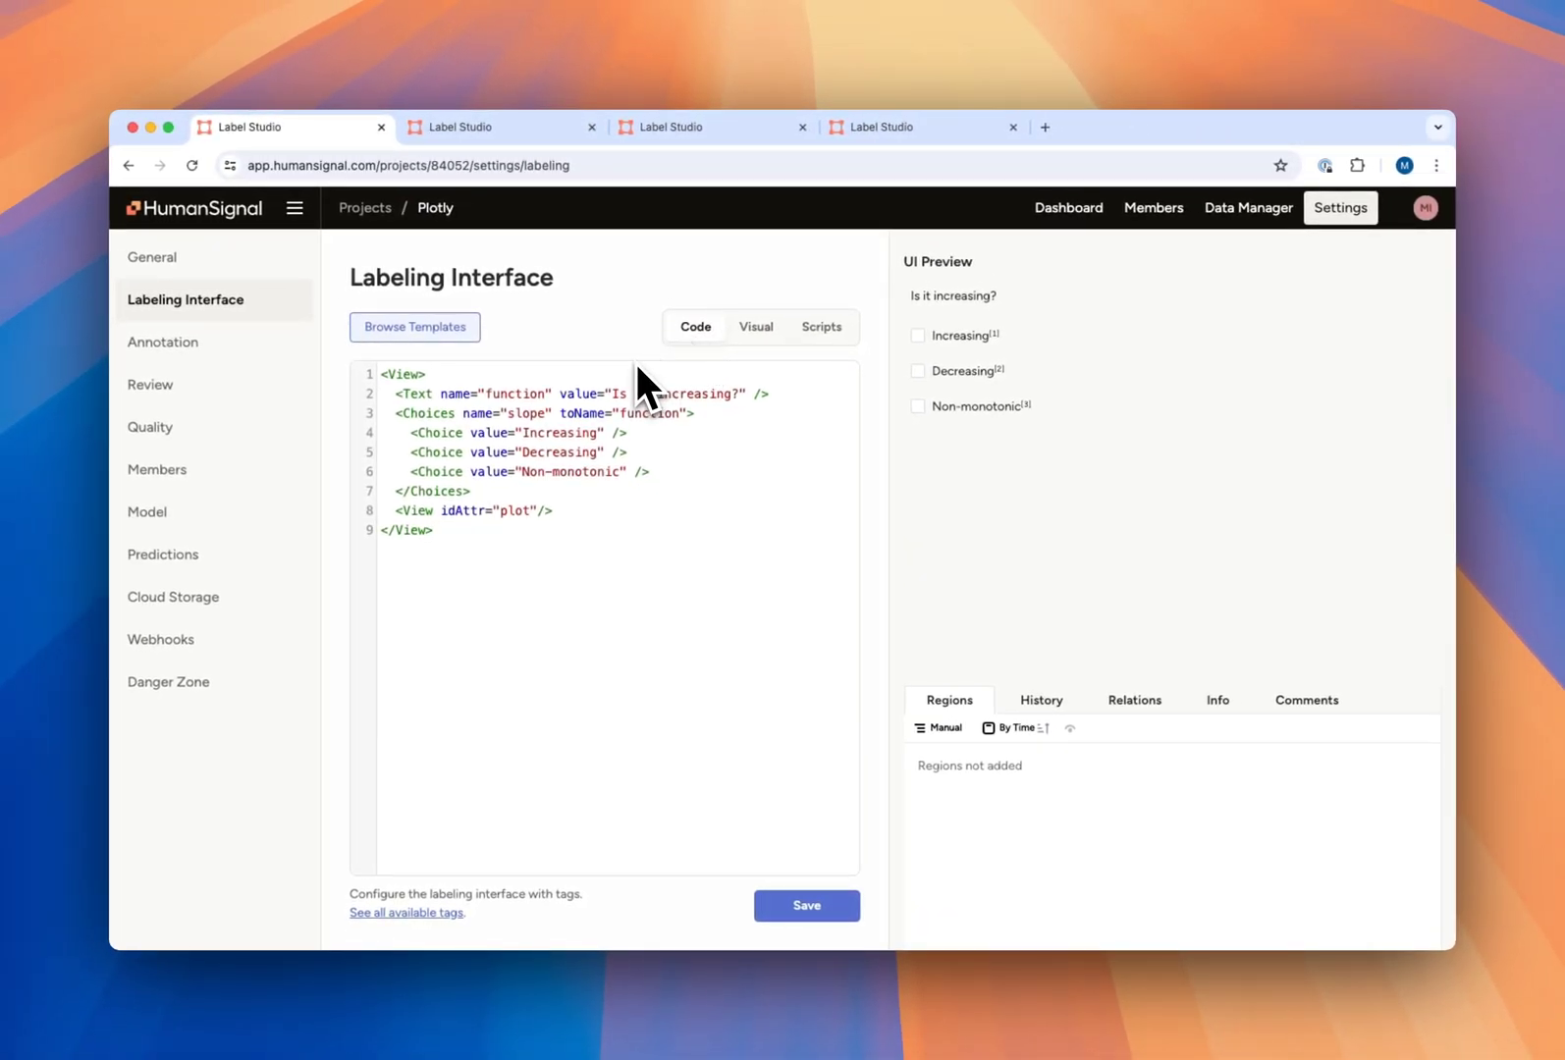
left_click(467, 130)
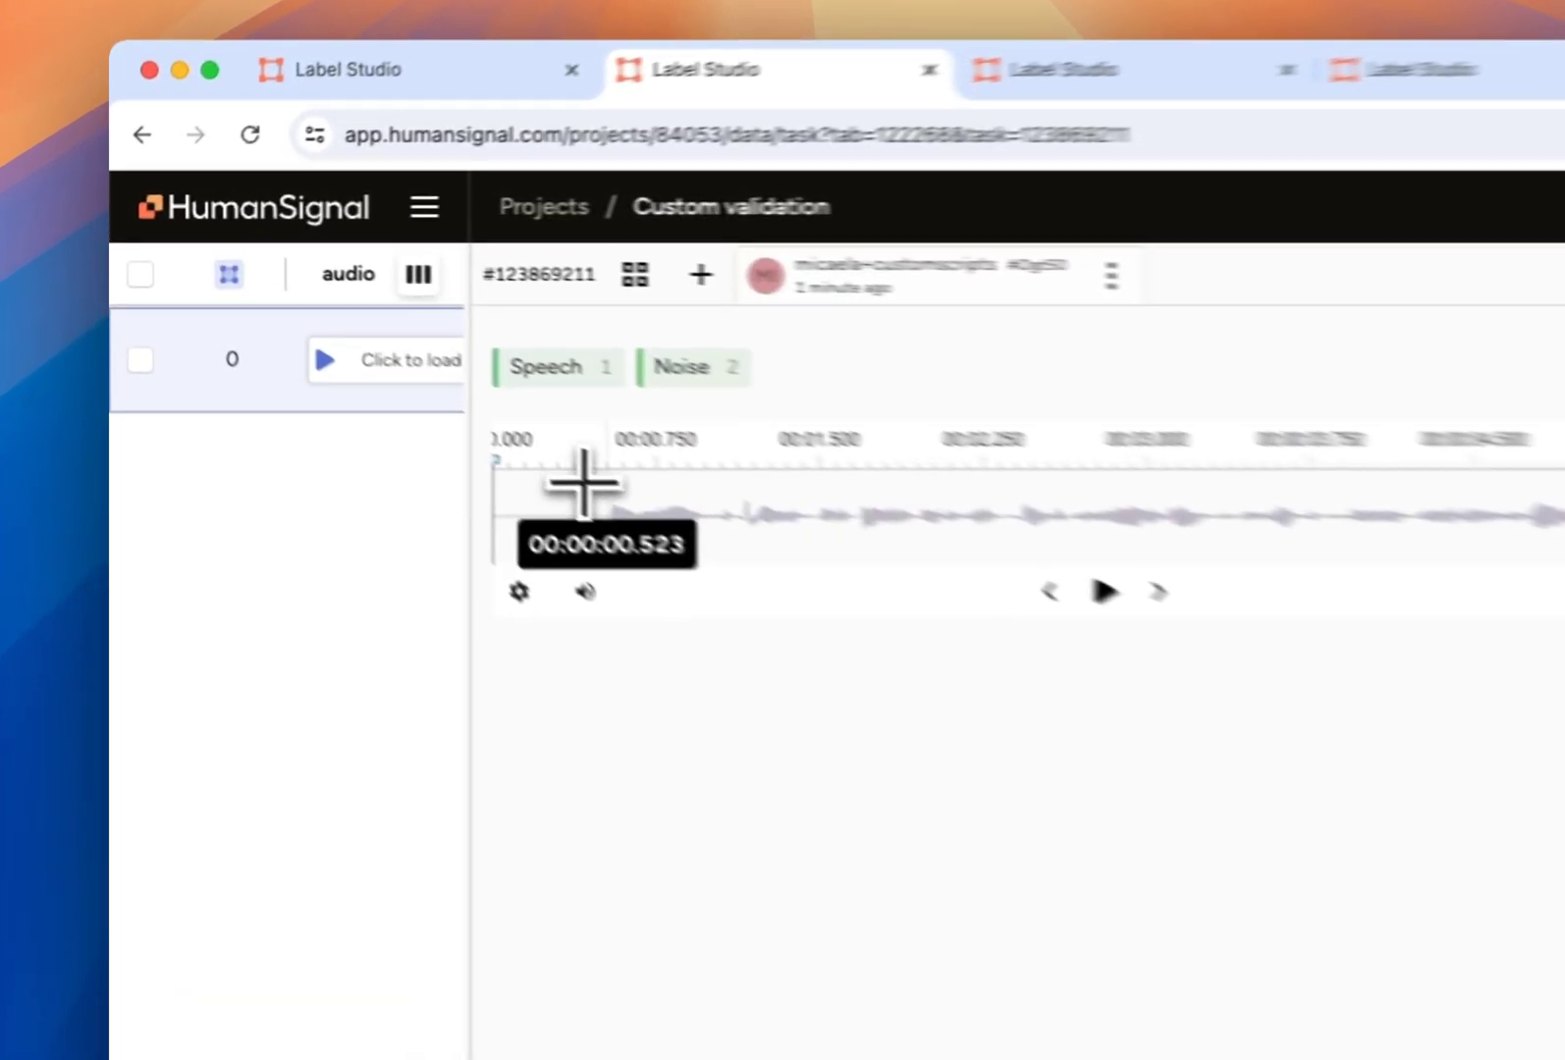
Label a short stretch near one second as Speech and submit with an empty transcription.
left_click_drag(423, 384, 462, 382)
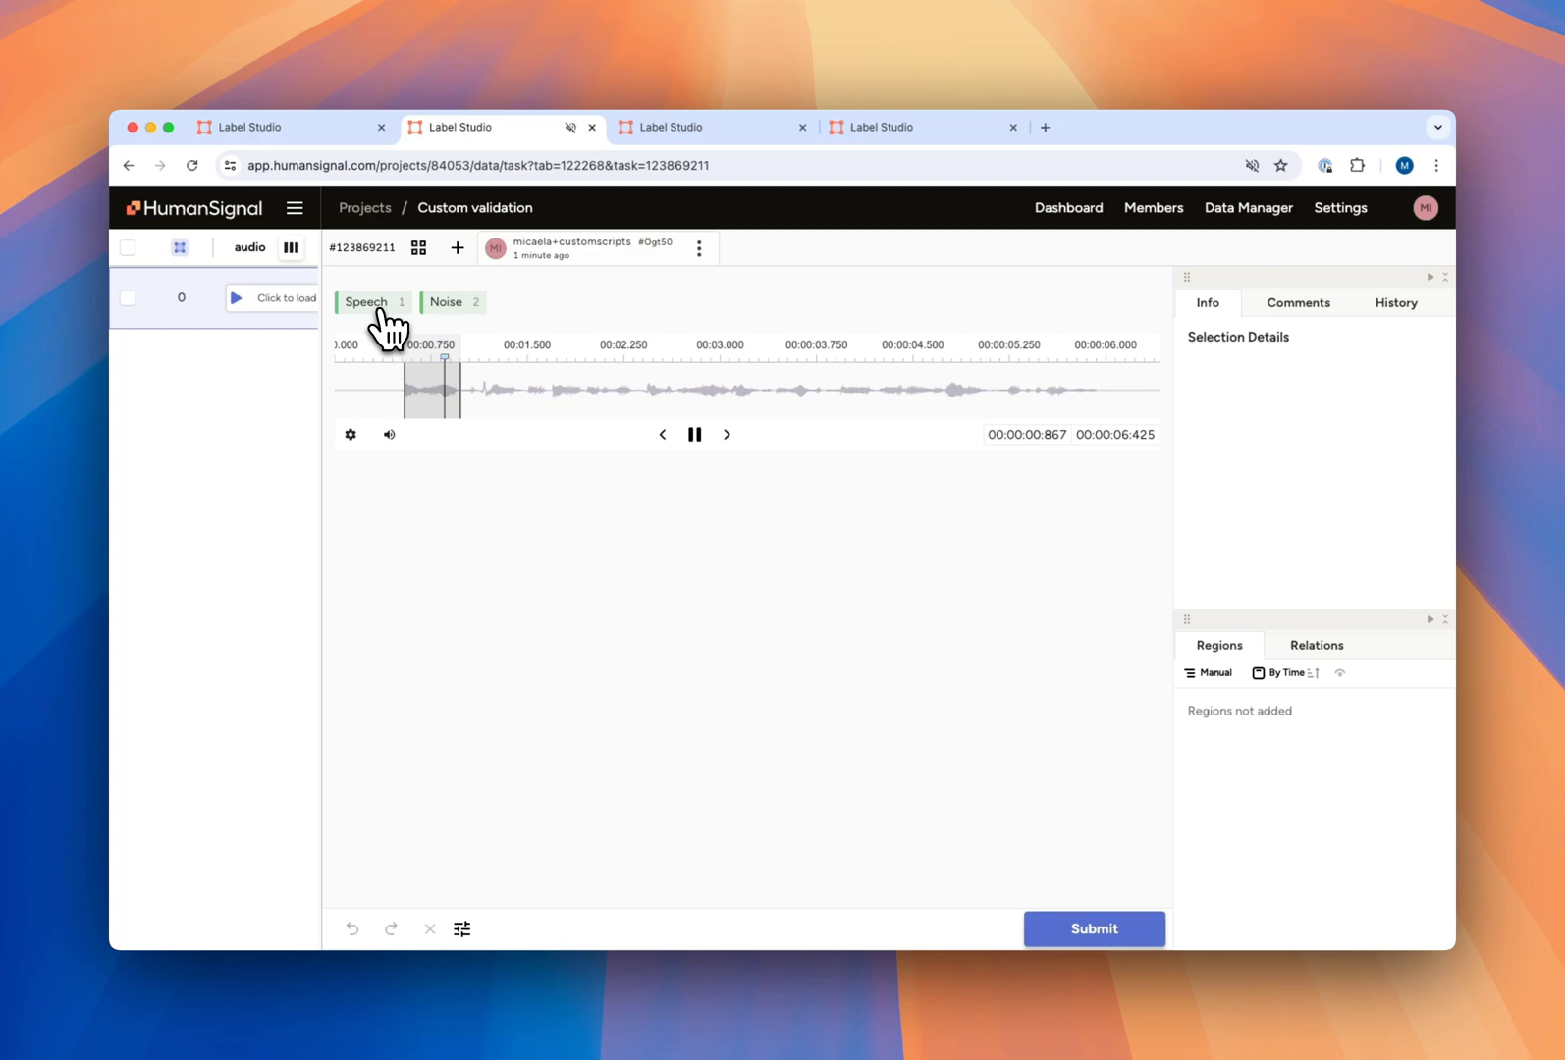
left_click(379, 313)
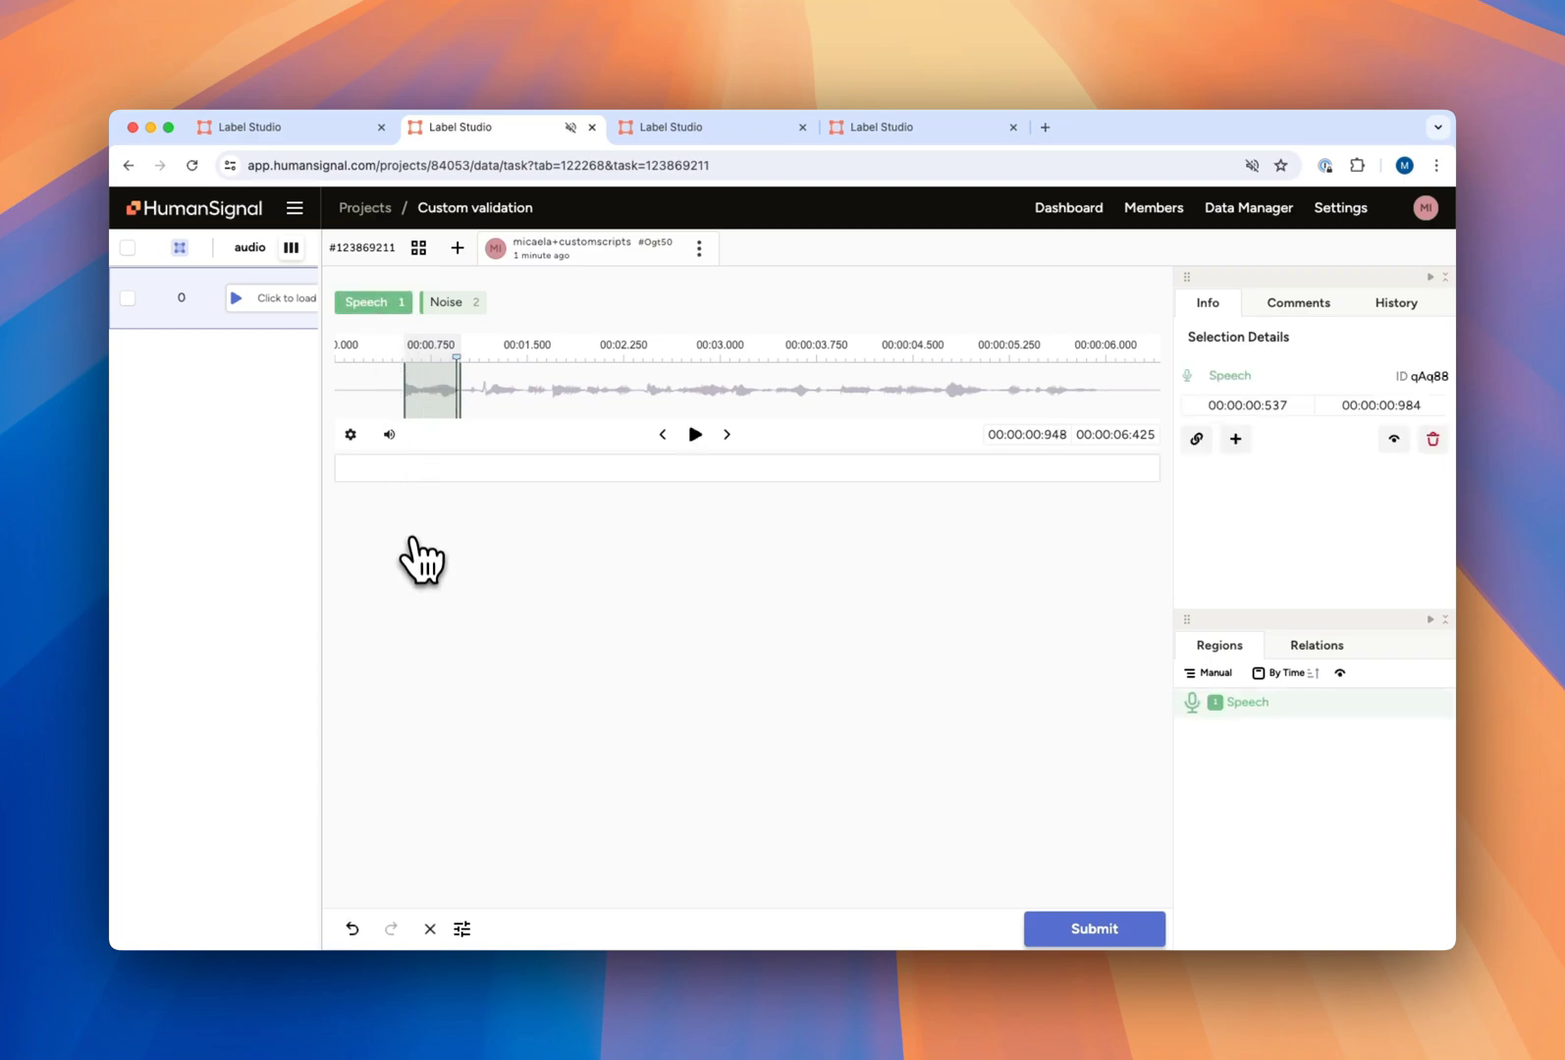
left_click(367, 475)
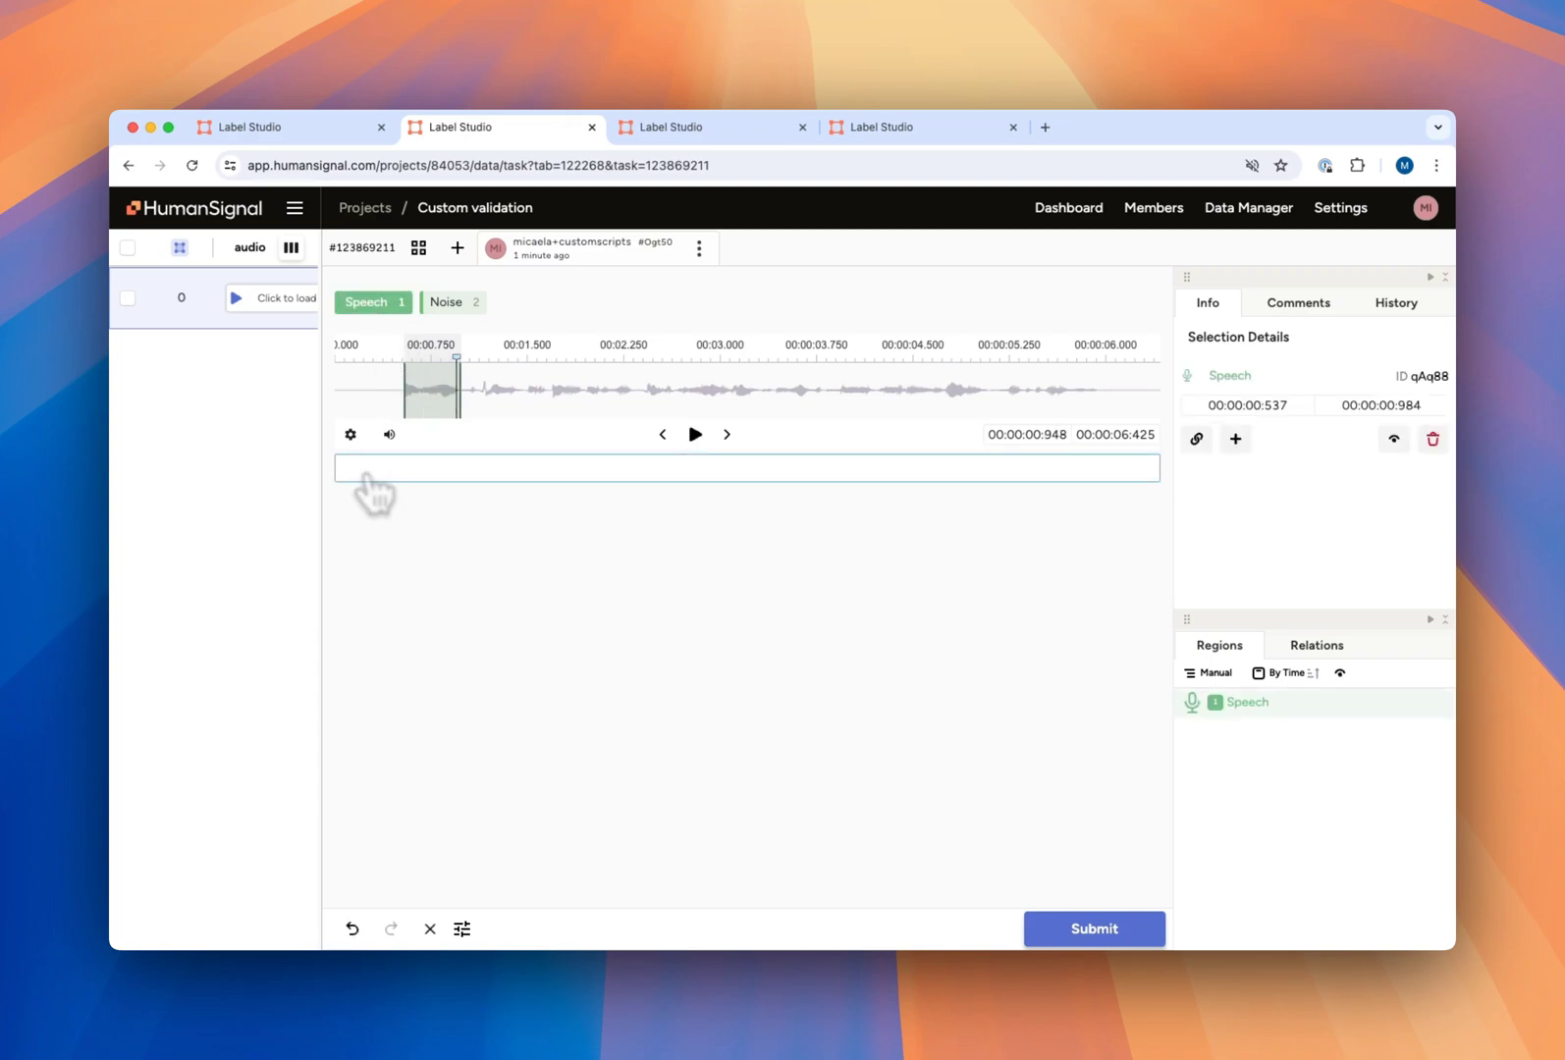
left_click(373, 496)
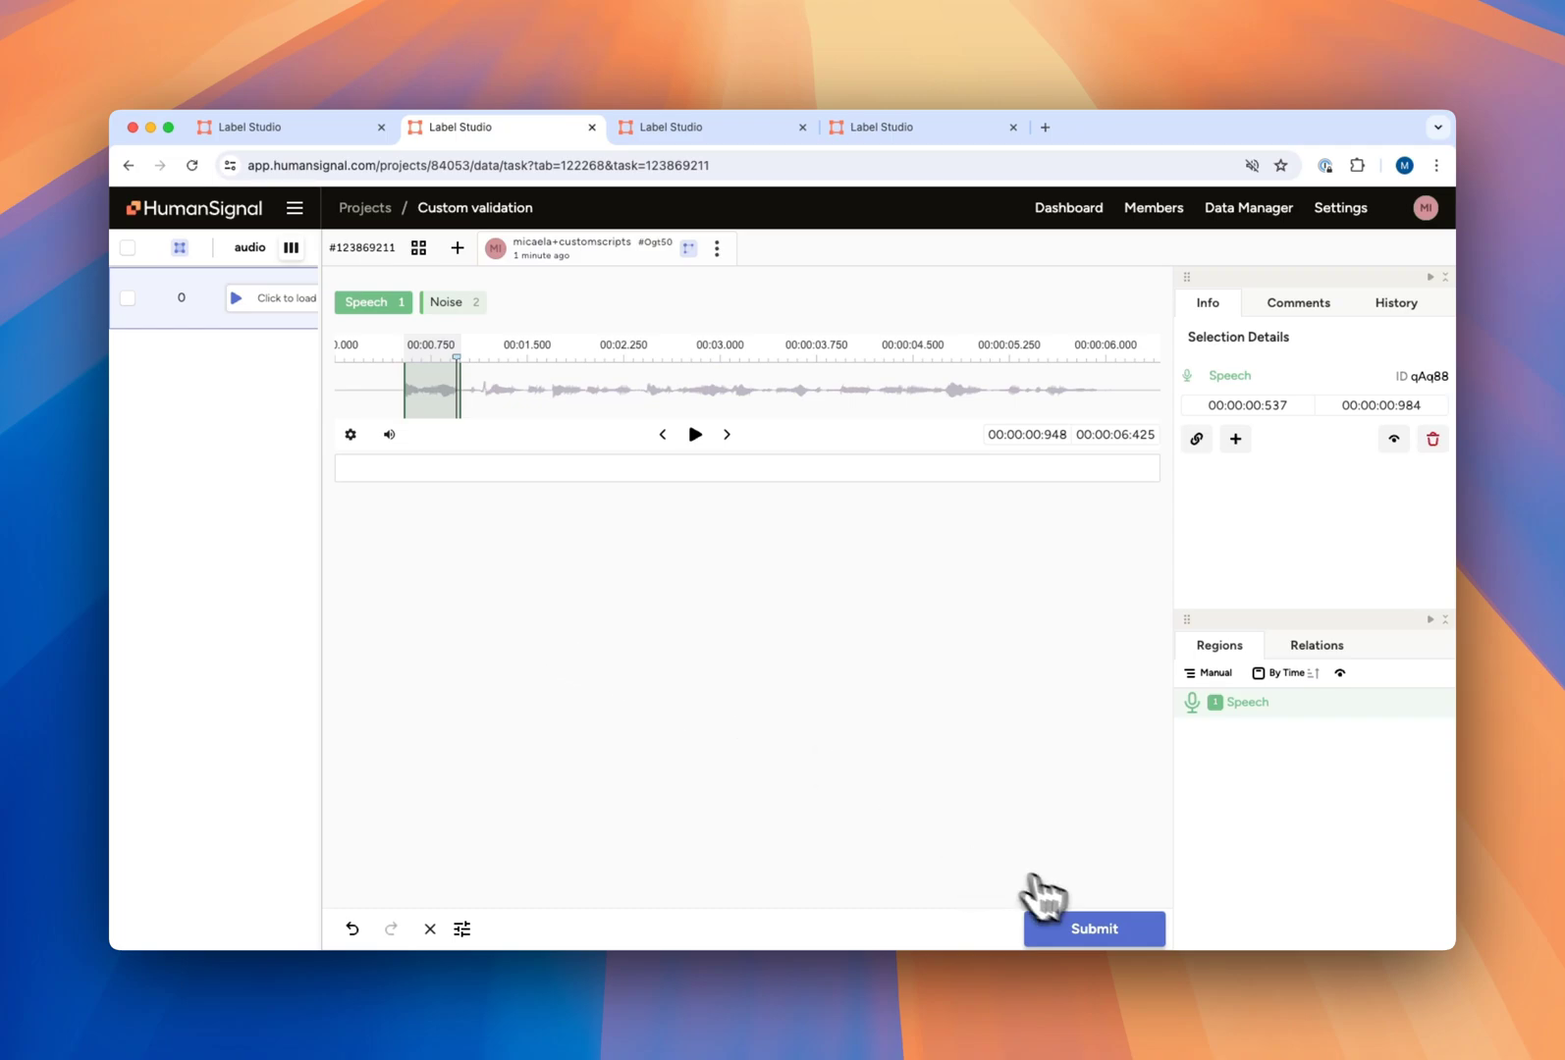
left_click(1083, 931)
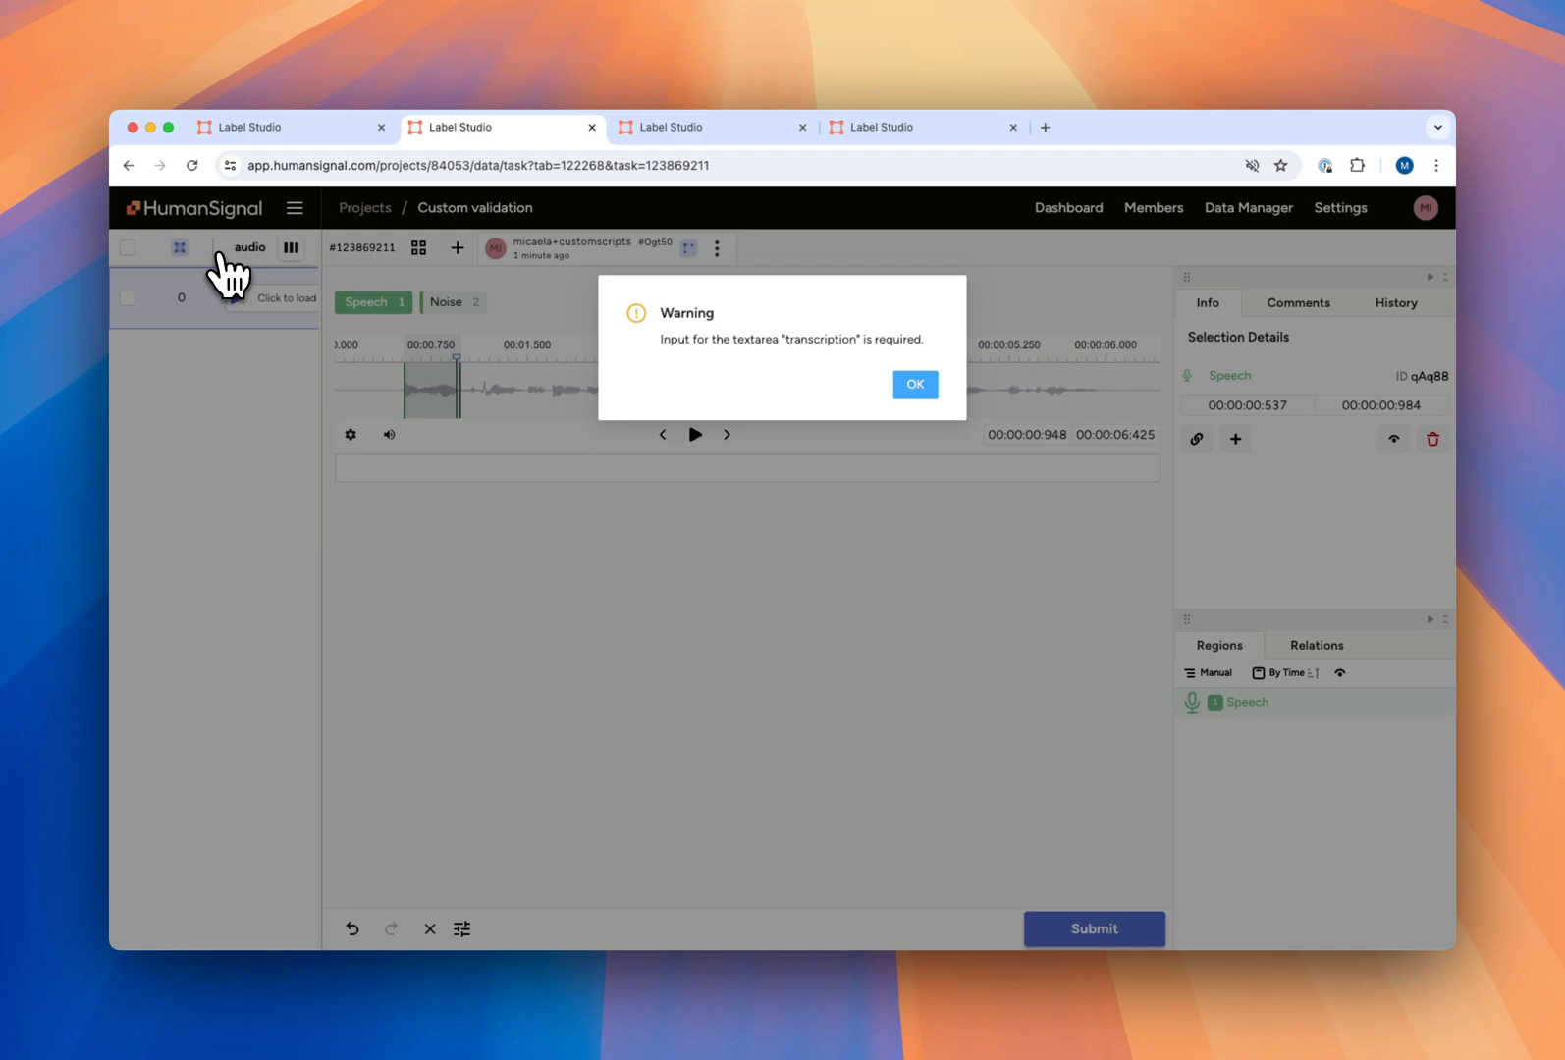
Open the Plotly project's first task to see its 'Is it increasing?' line chart.
left_click(679, 119)
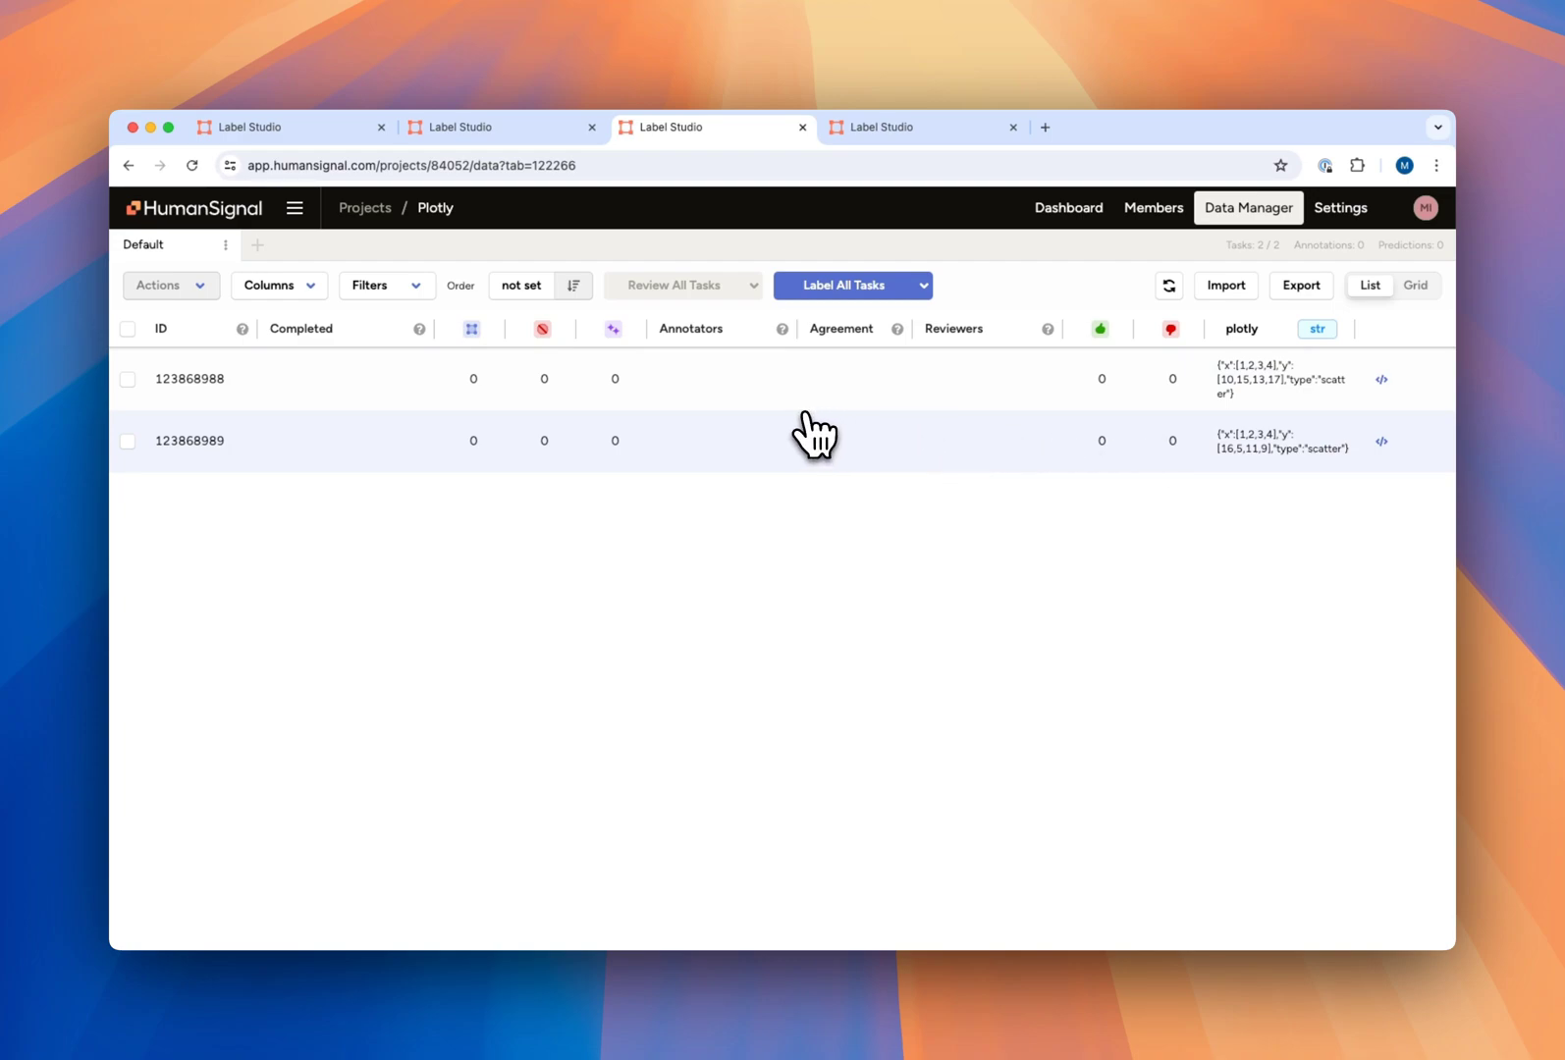
left_click(548, 391)
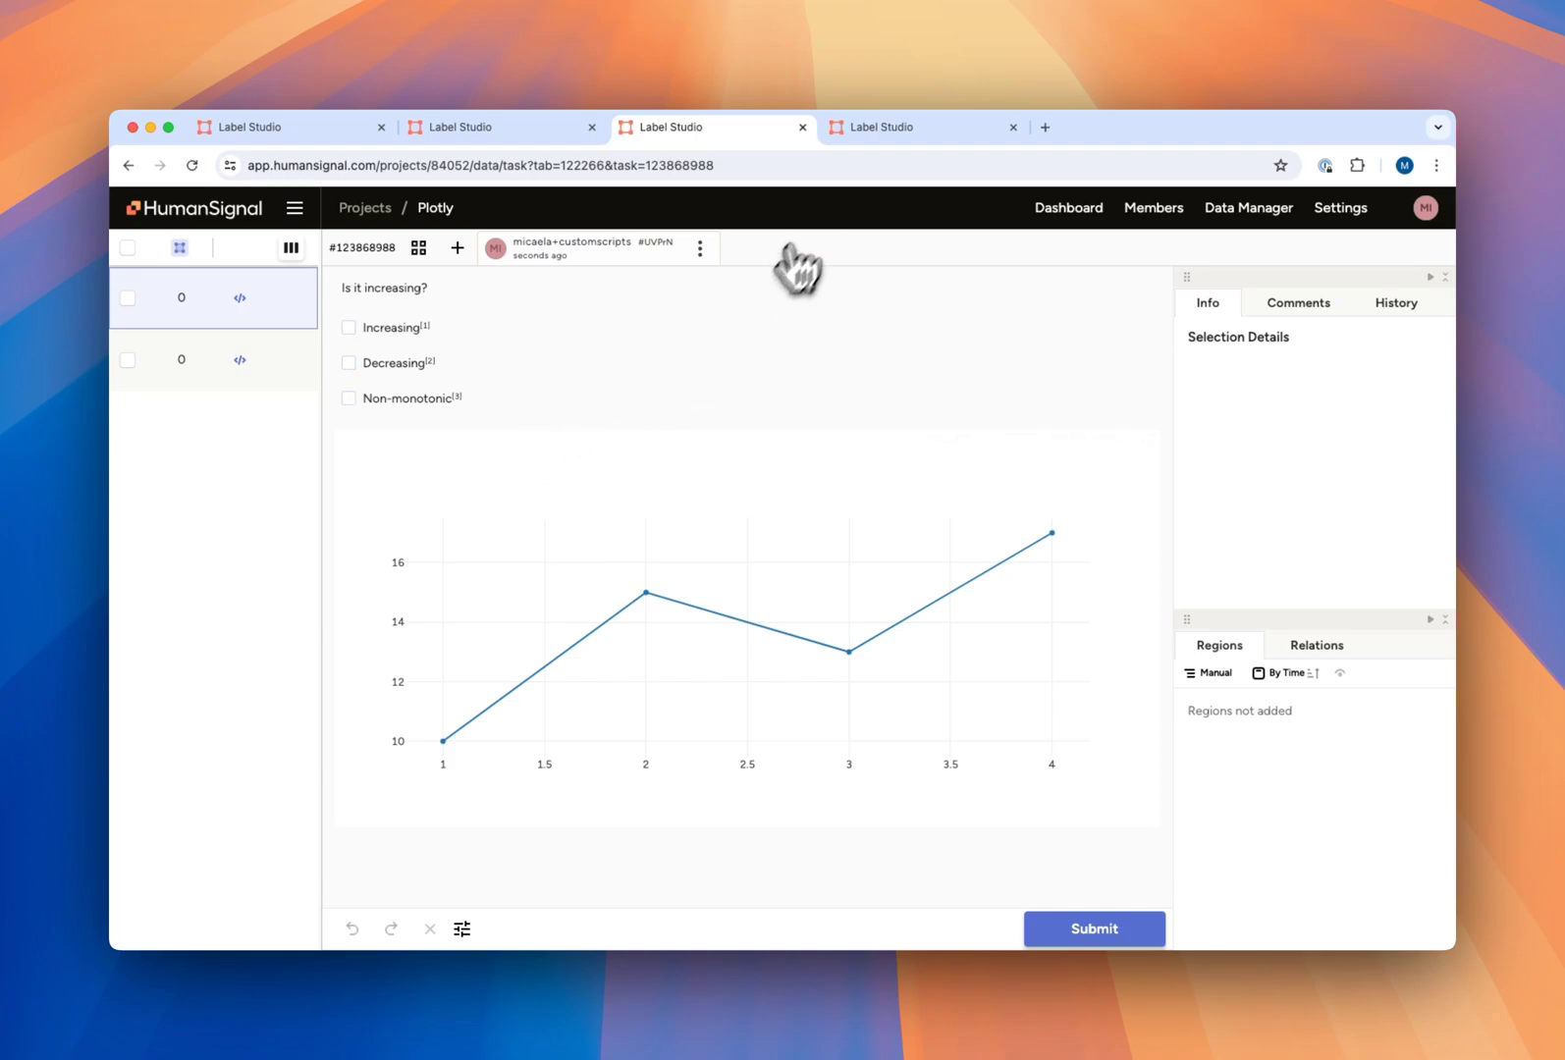
In Bulk text labeling, tag all 'Opossums' occurrences as PER, then delete the third tag.
left_click(880, 135)
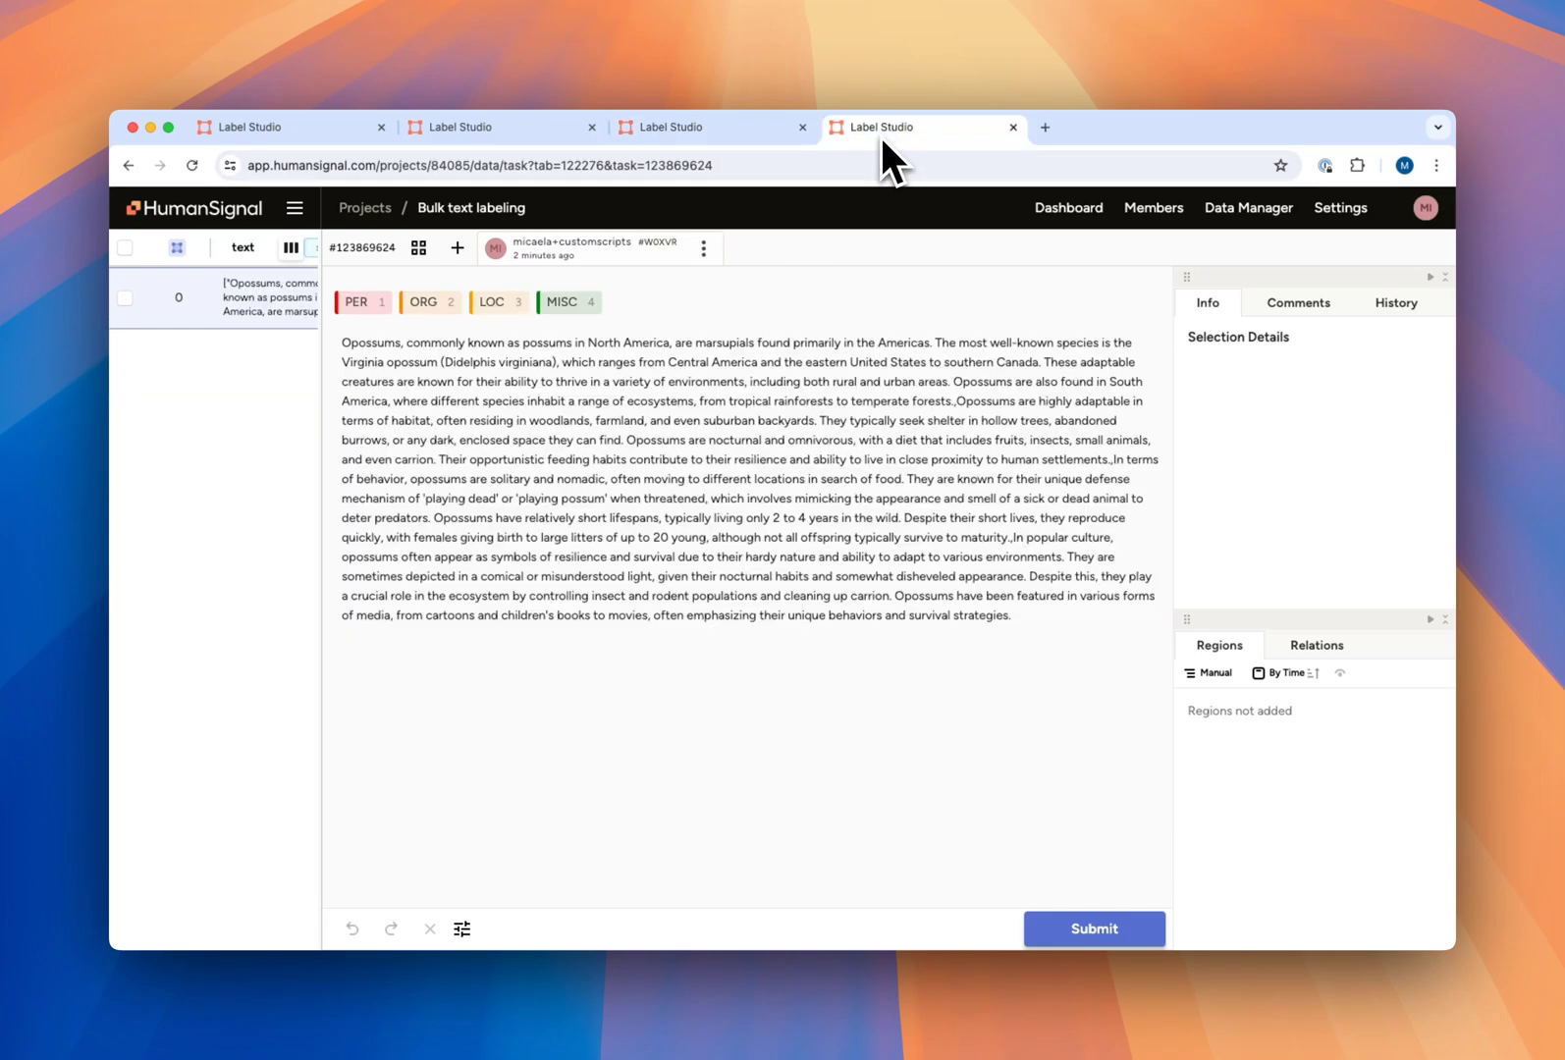
left_click(363, 301)
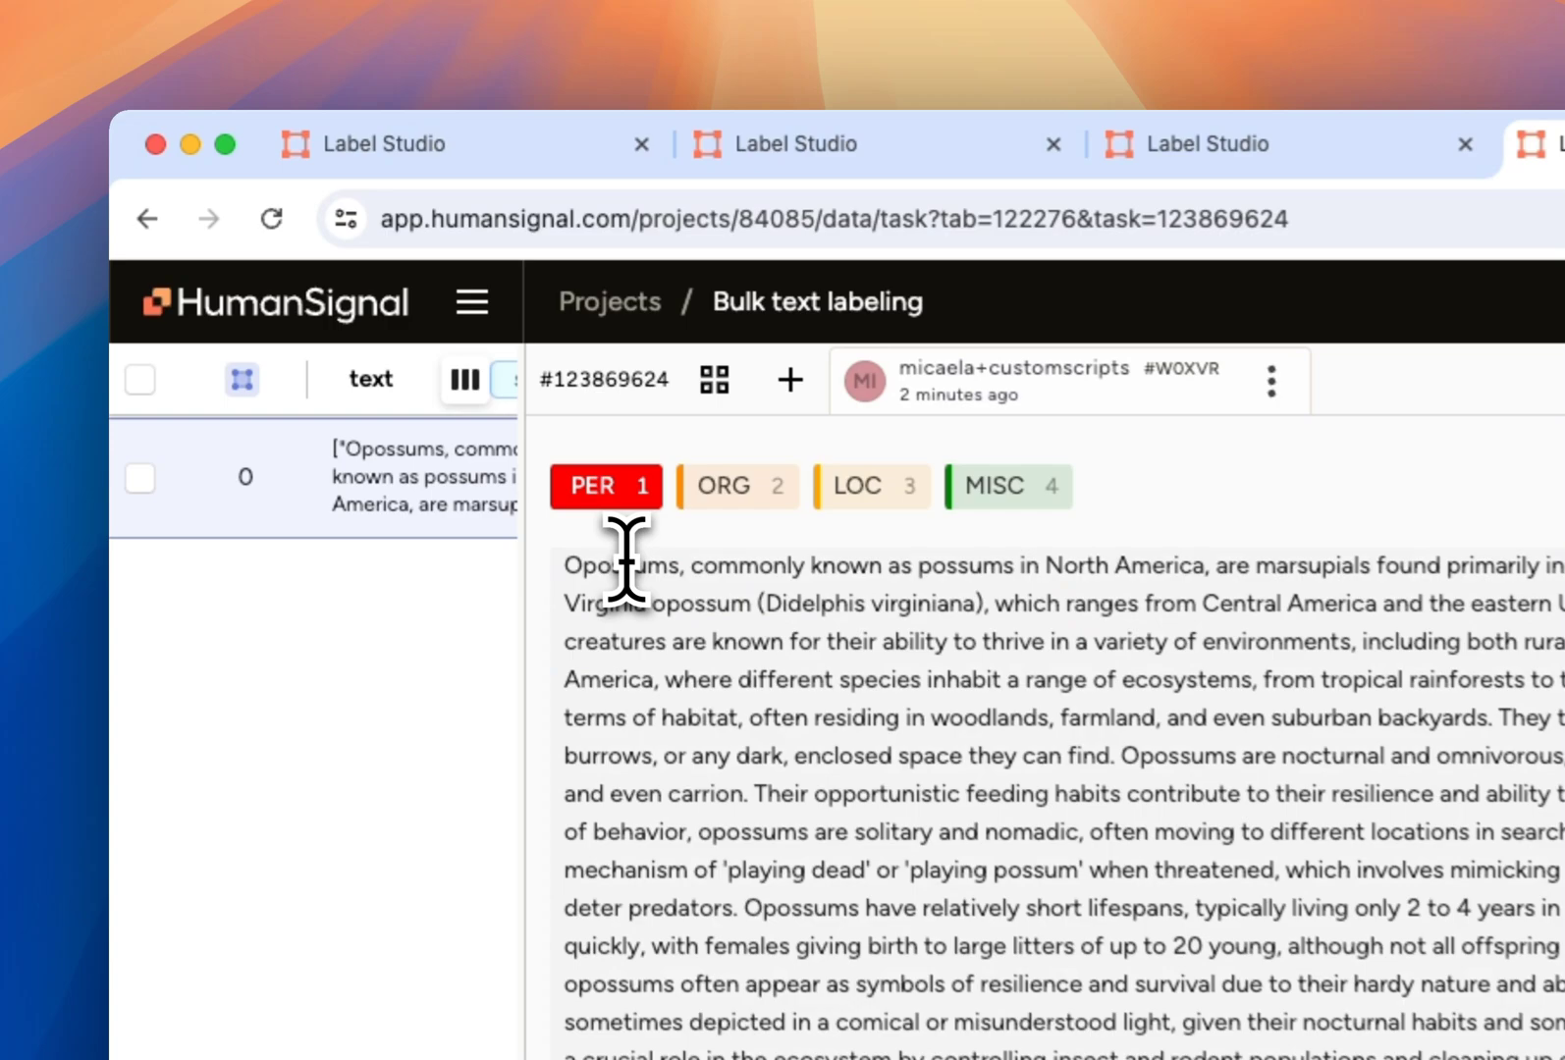
double_click(625, 565)
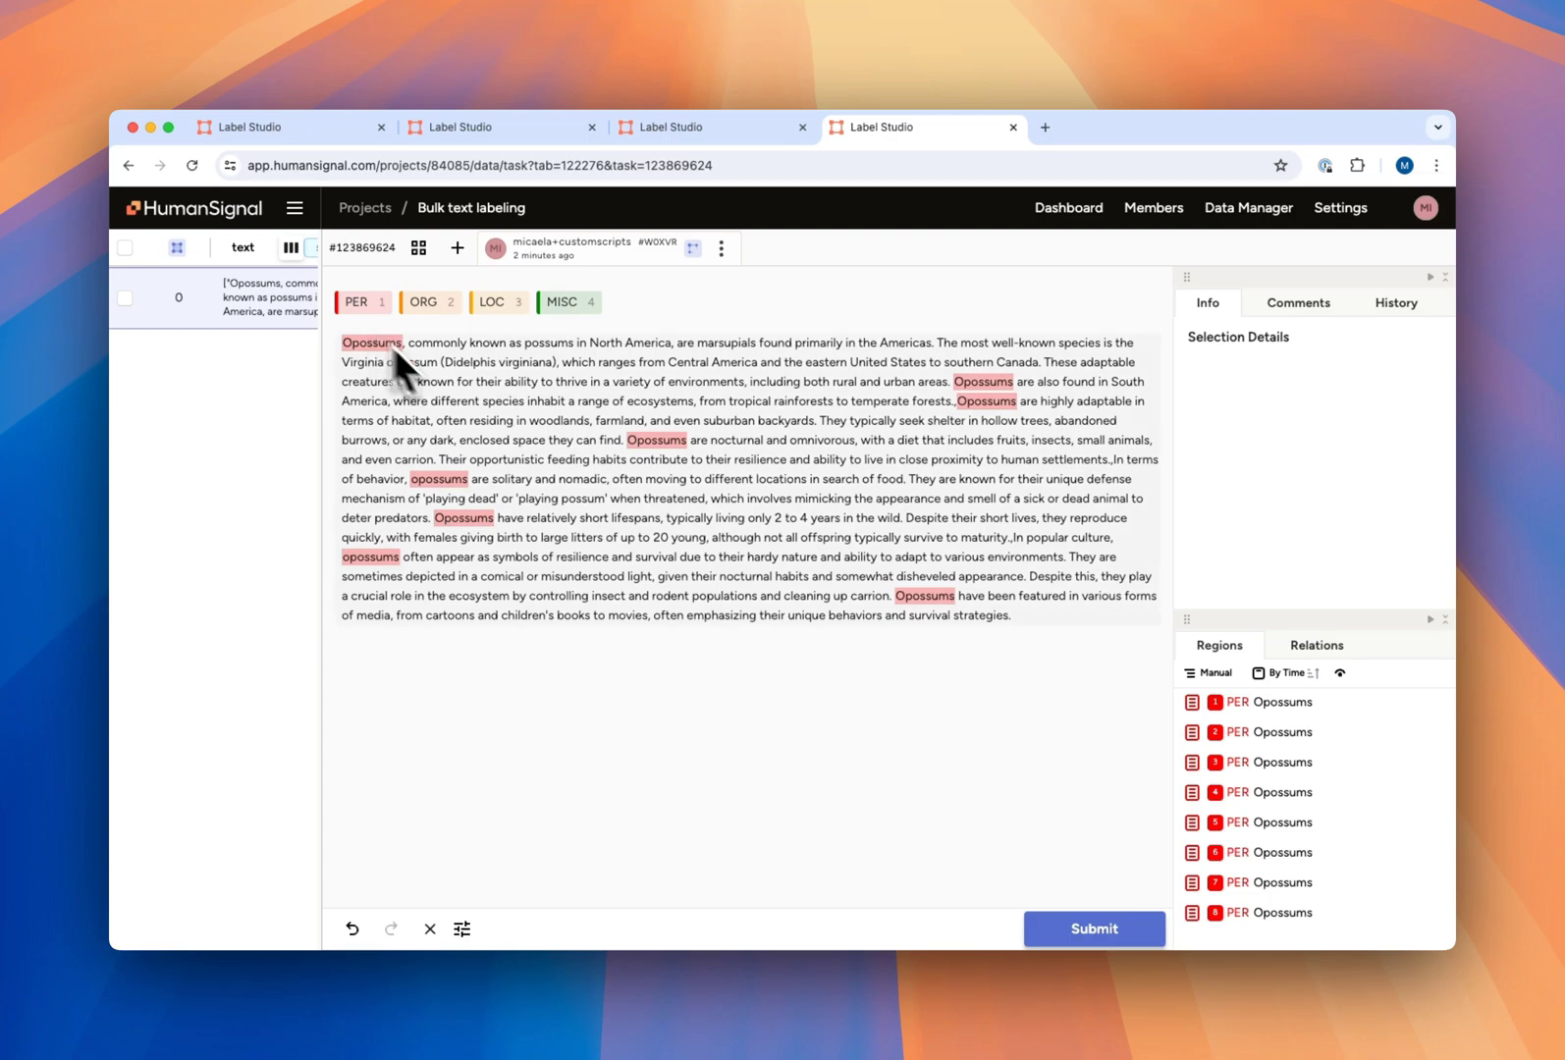
left_click(1235, 774)
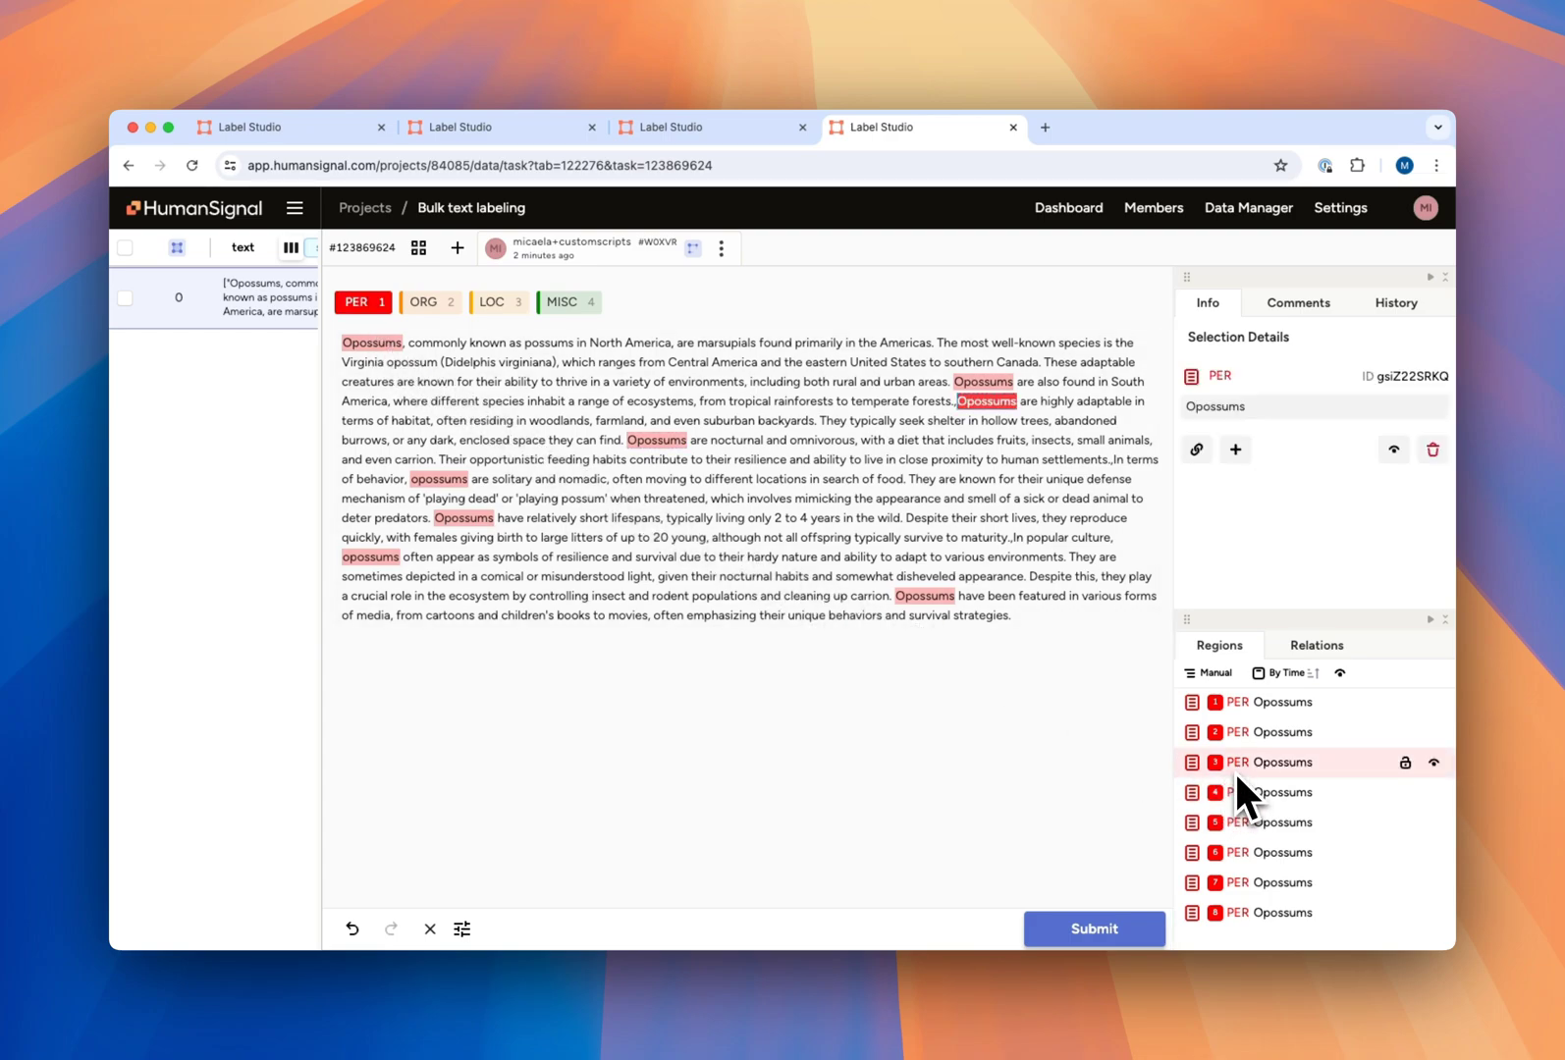
key("BackSpace")
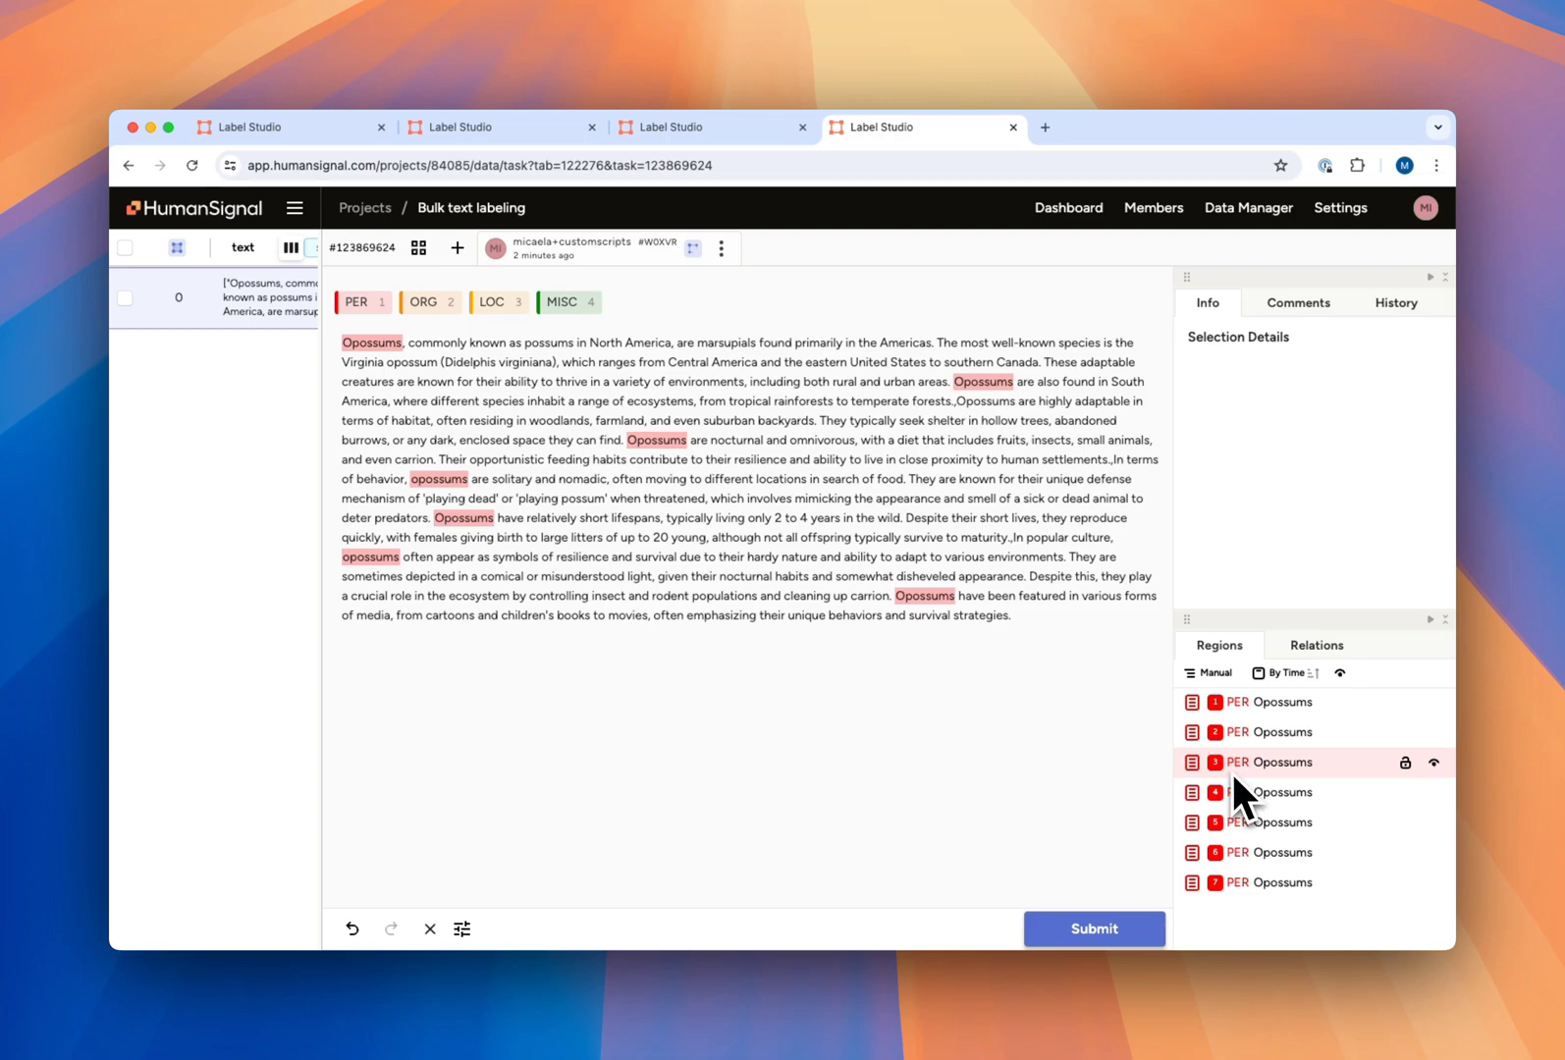